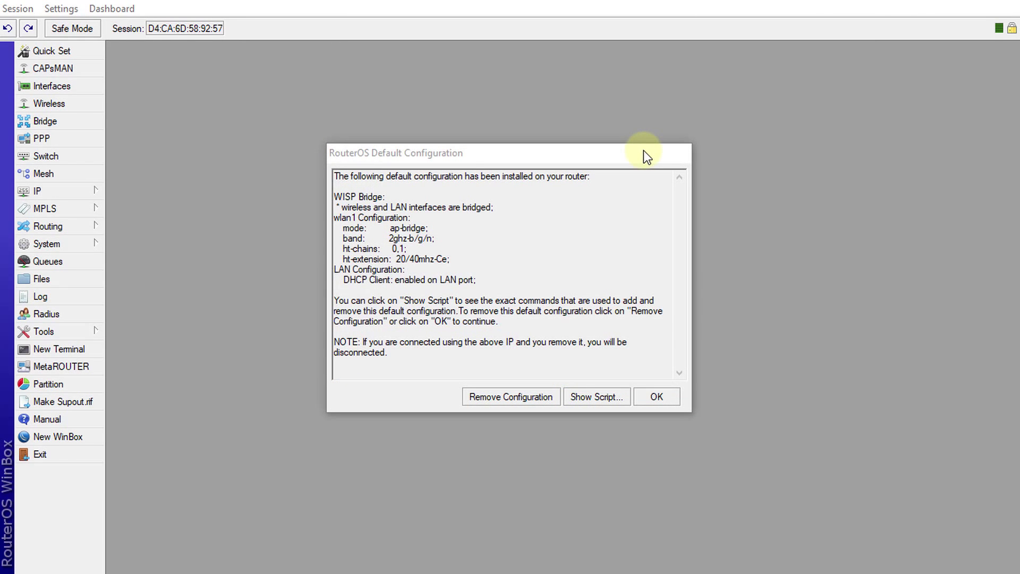
Confirm the RouterOS notice with OK, keeping the WISP Bridge default configuration.
left_click(654, 396)
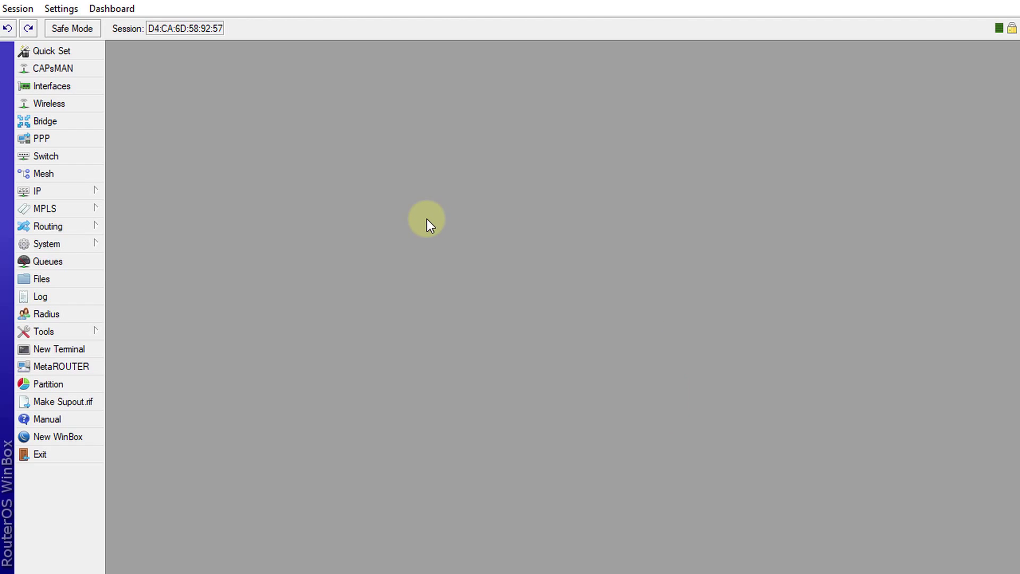
Open the Quick Set window from the left-hand menu, showing the device in CPE mode.
left_click(85, 52)
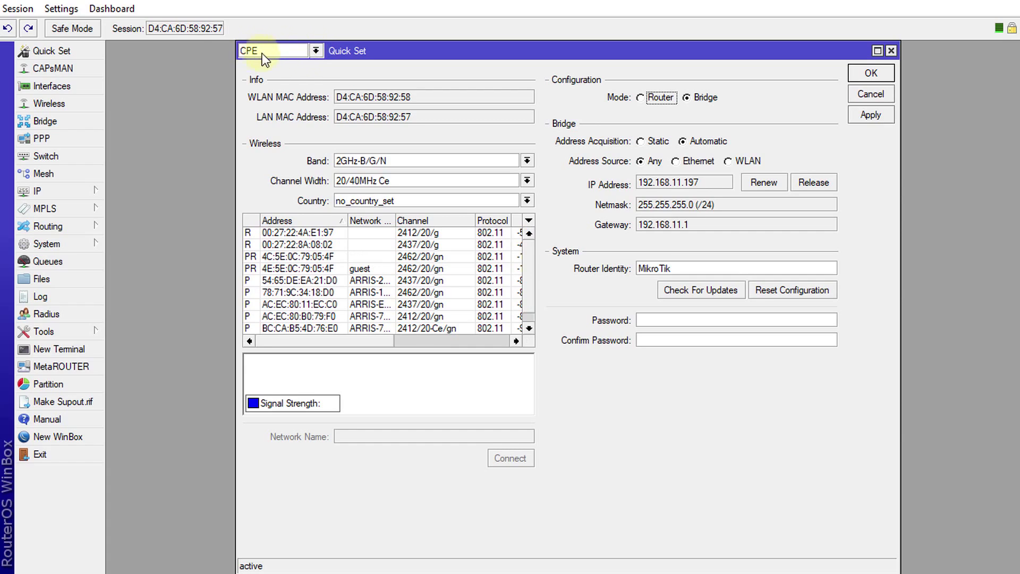
Change the Quick Set mode from CPE to WISP AP.
left_click(317, 50)
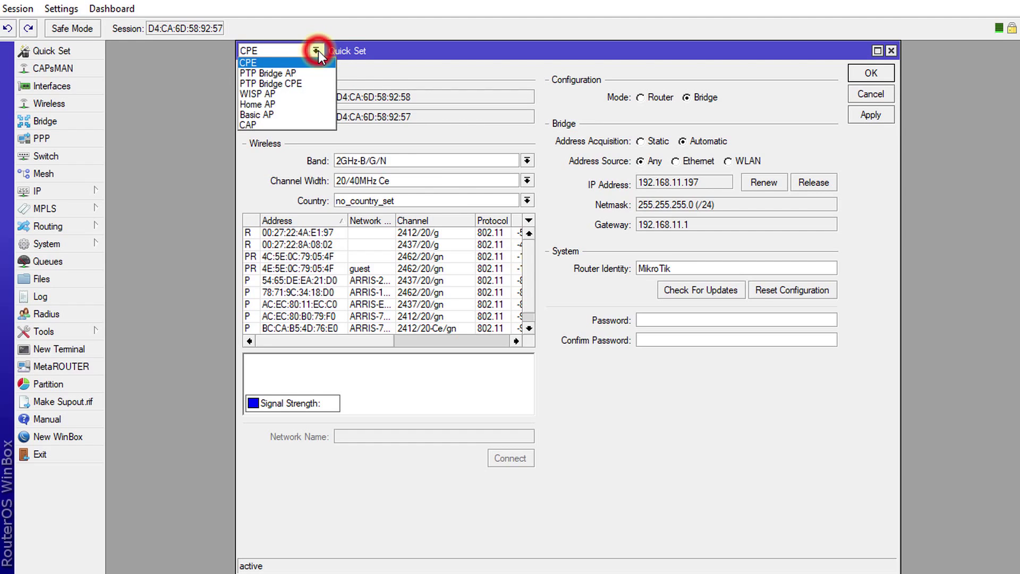
left_click(284, 96)
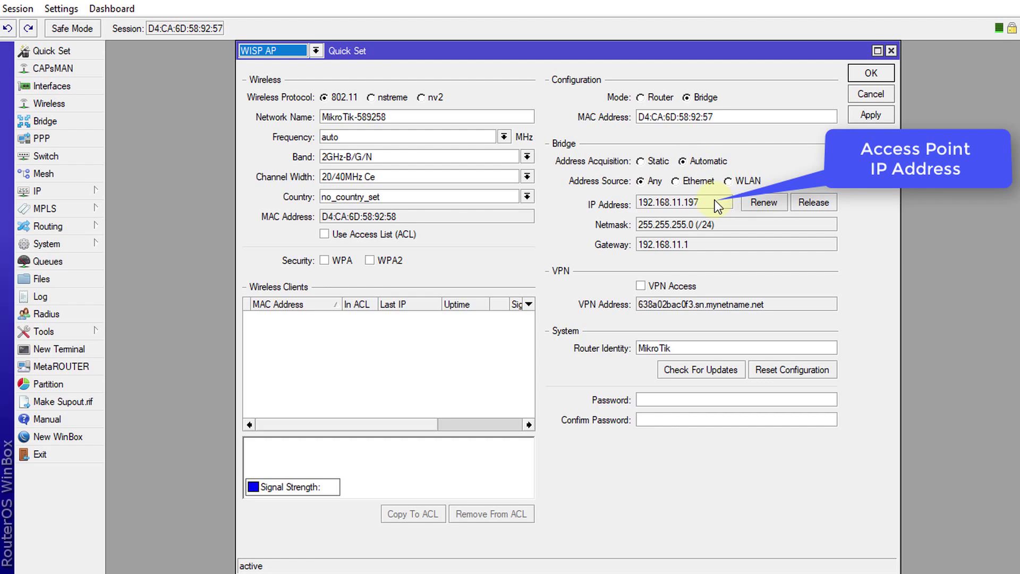
Switch the bridge to static addressing with IP 192.168.11.197 and netmask 255.255.255.0 (/24).
left_click_drag(715, 200, 578, 202)
key("ctrl+c")
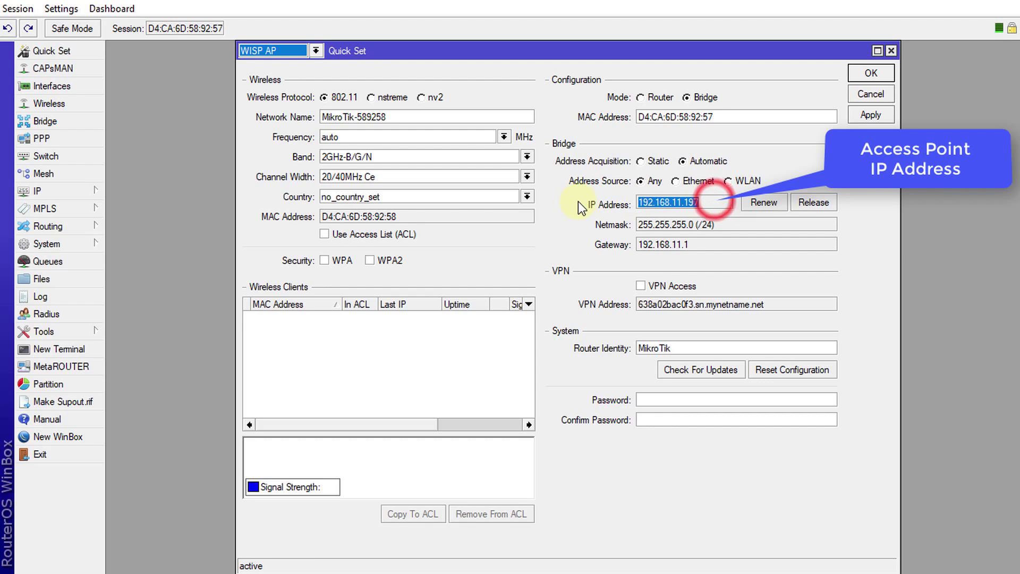
left_click(654, 160)
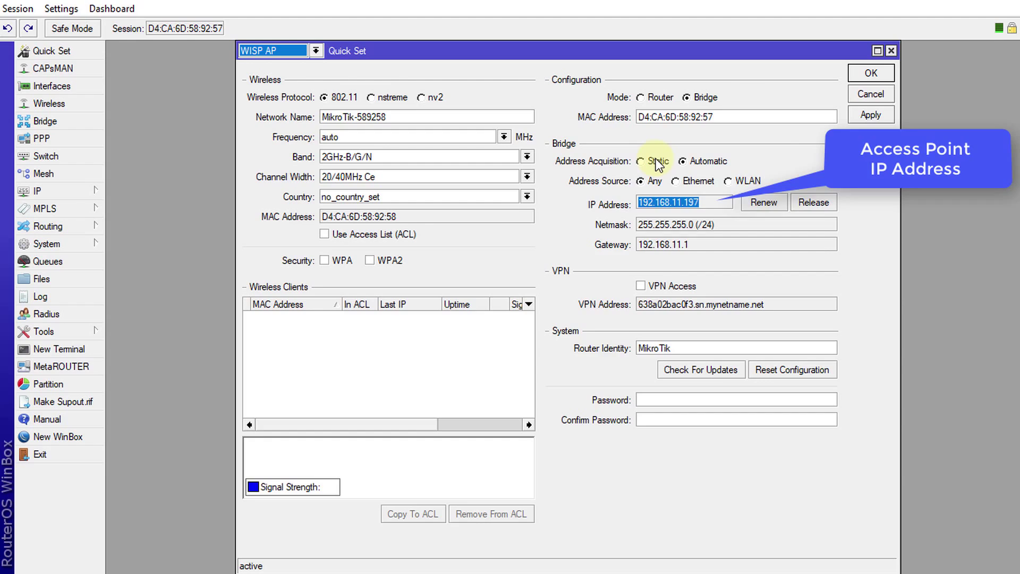
double_click(696, 181)
key("ctrl+v")
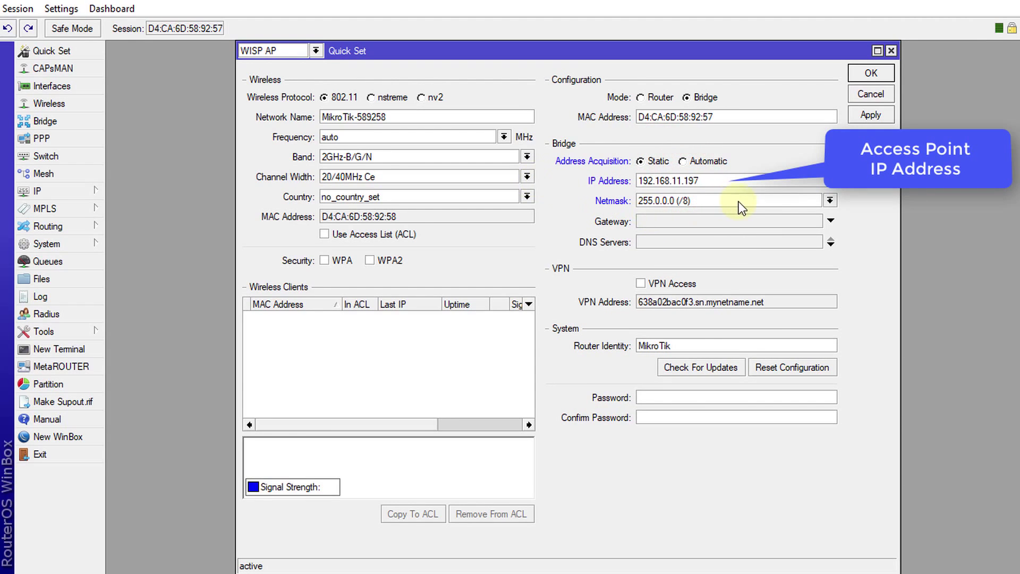
left_click(829, 201)
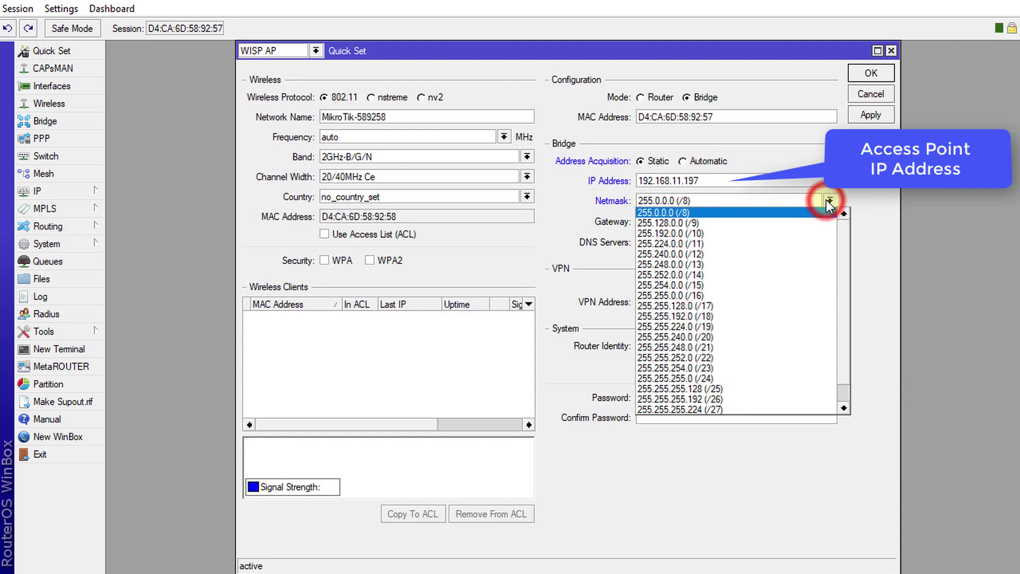
left_click(732, 379)
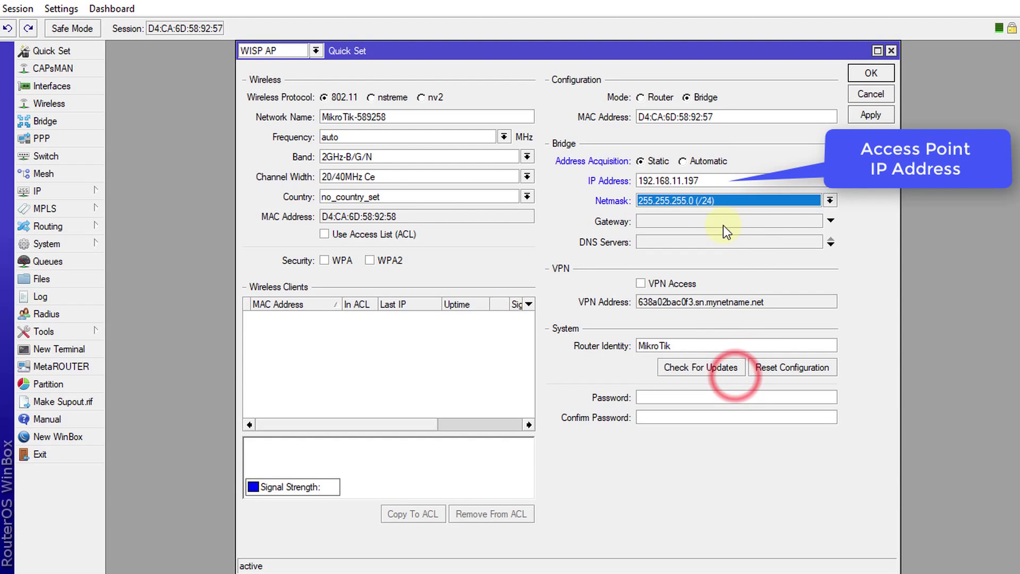
Set the gateway to 192.168.11.1 and keep address acquisition on Static.
double_click(710, 221)
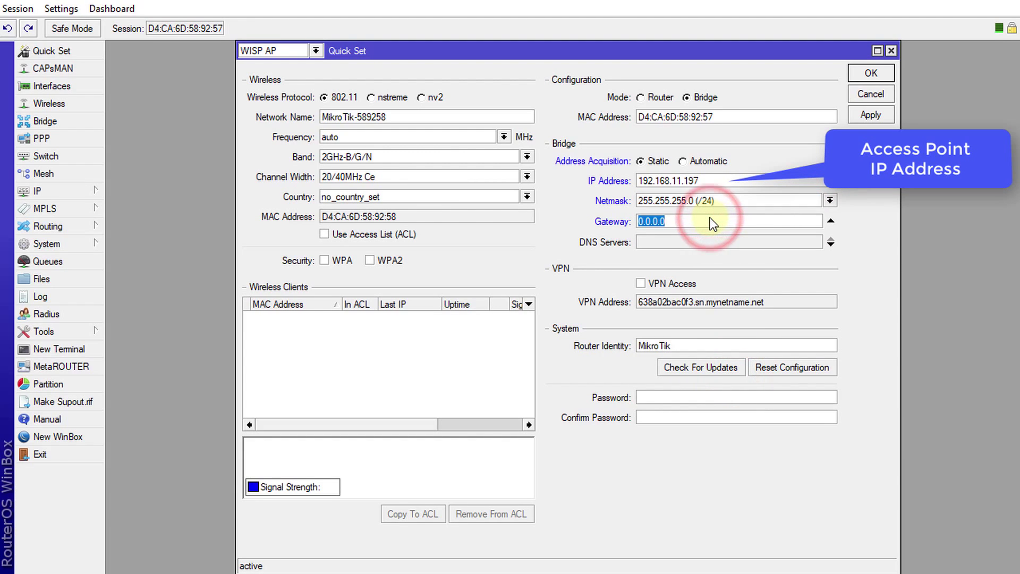
key("ctrl+v")
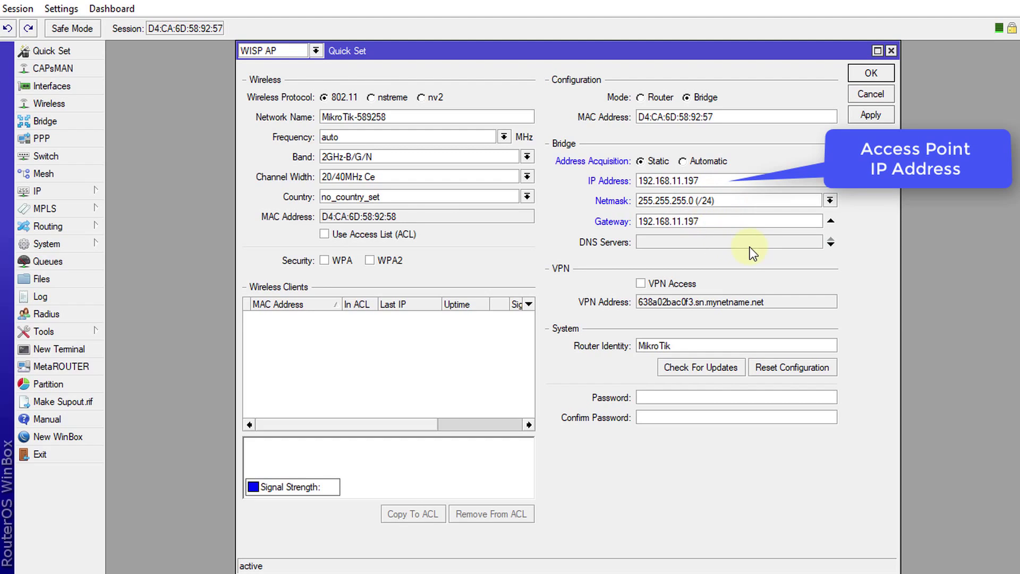
key("BackSpace")
key("BackSpace")
key("BackSpace")
type("1")
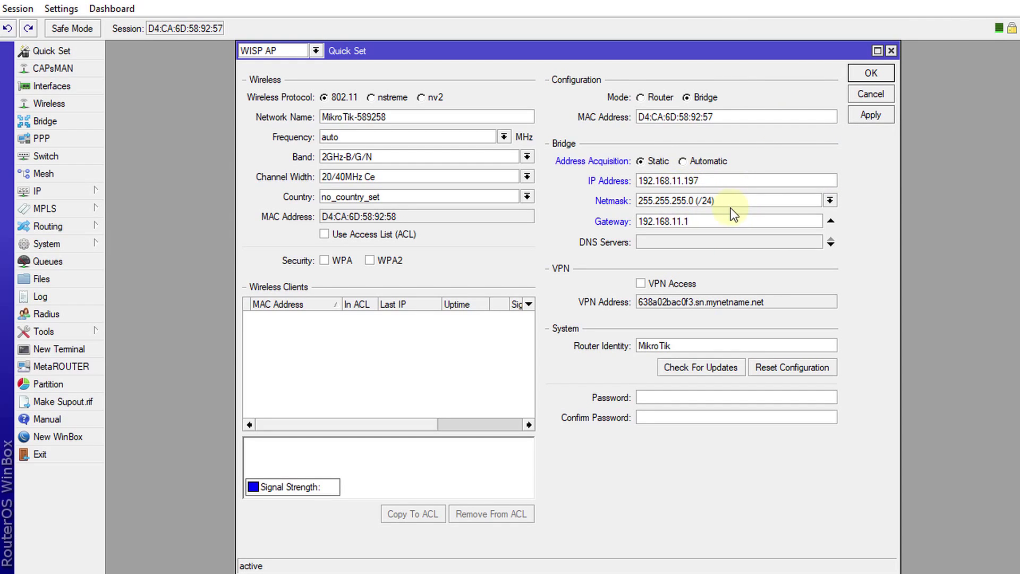
left_click(682, 161)
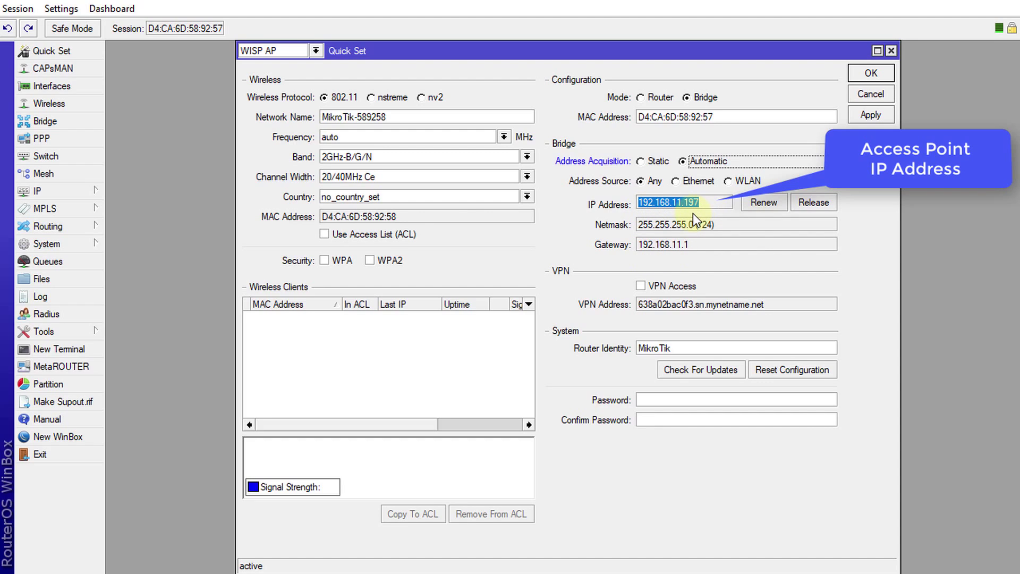
left_click(658, 161)
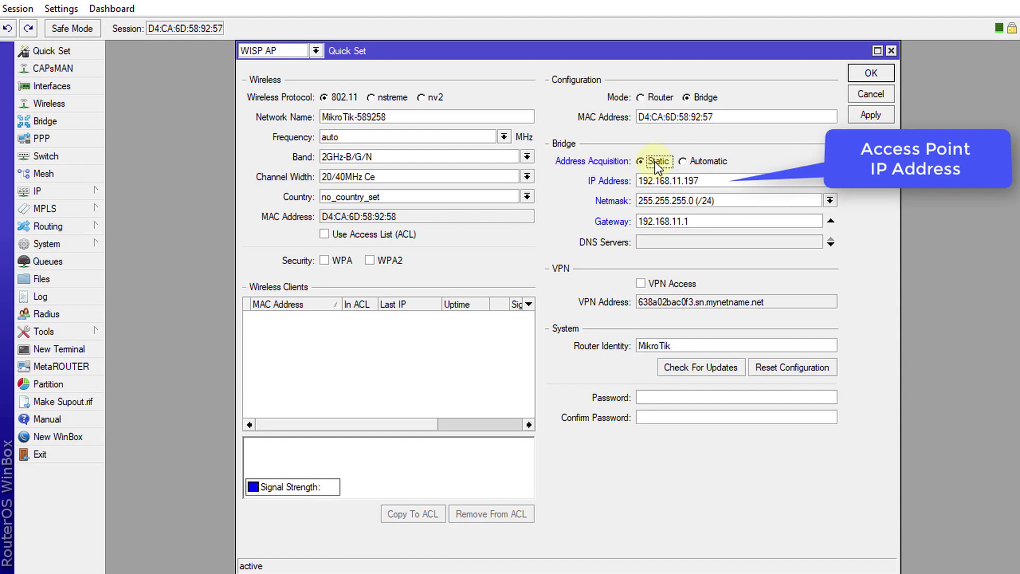
Enter 8.8.8.8 as the first DNS server and add 8.8.4.4 as a second entry.
left_click(696, 240)
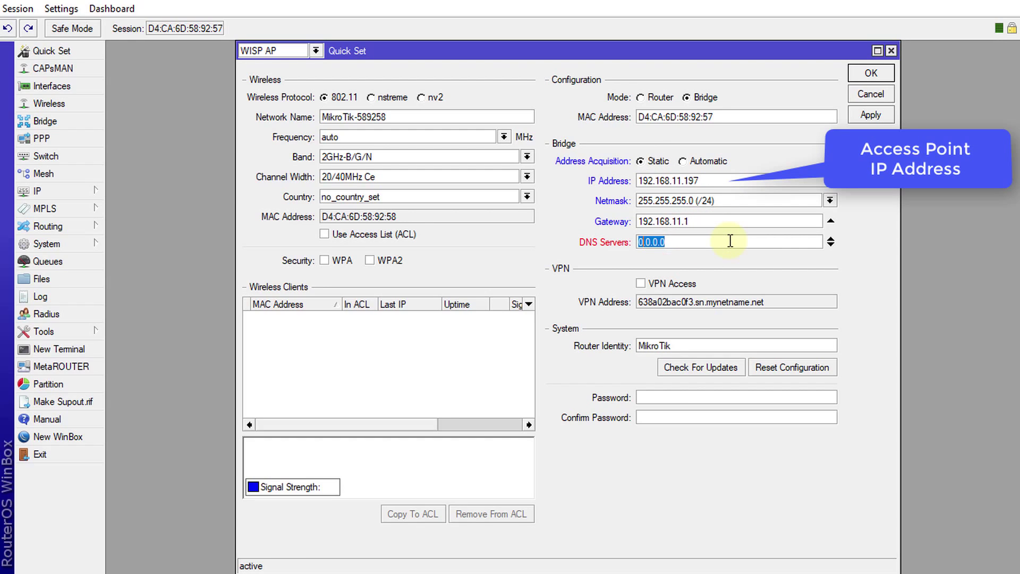
type("8.8.8.8")
left_click(831, 246)
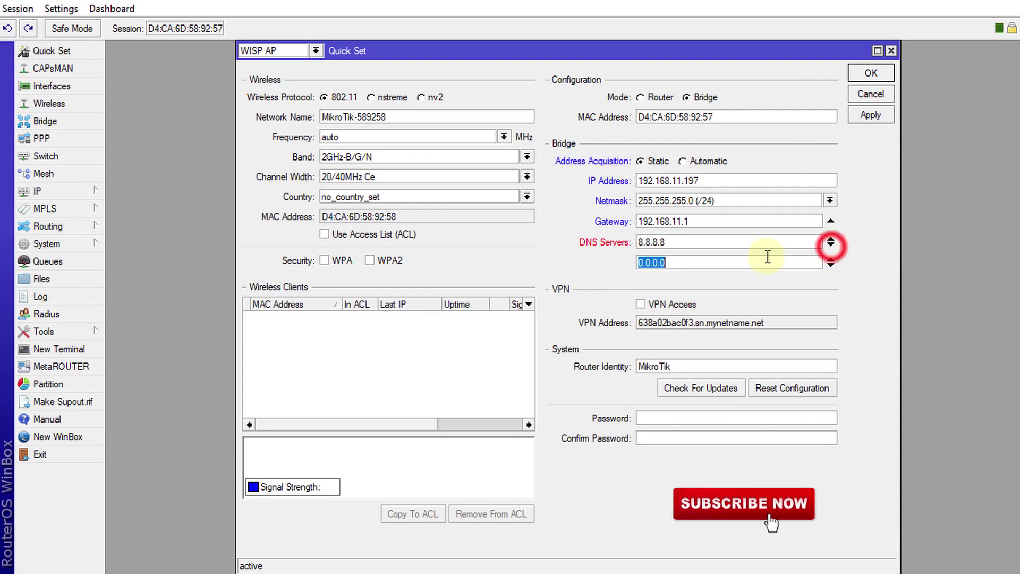
type("8")
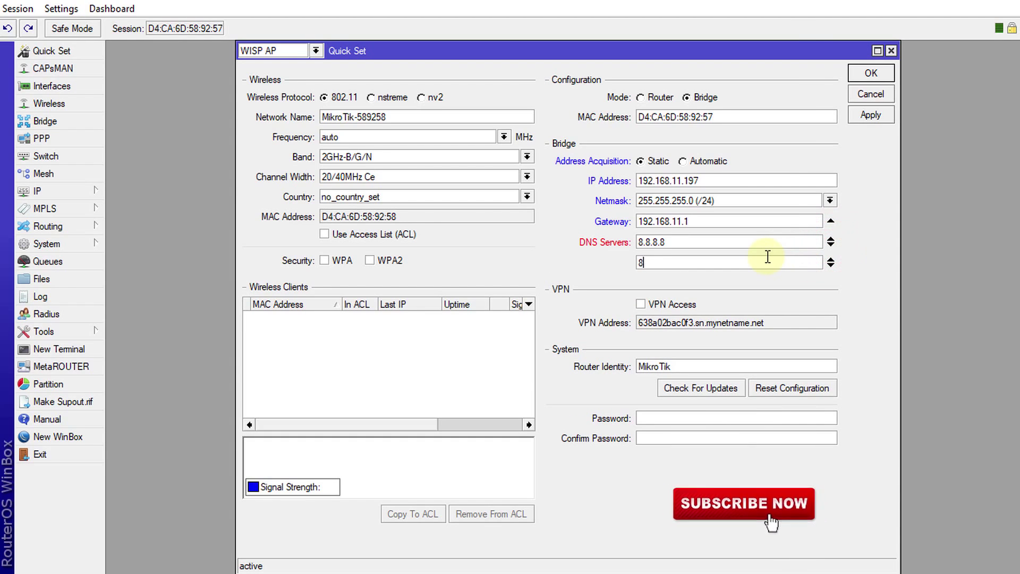
type(".8.4.4")
Replace the MikroTik router identity with 'BaseBox AP'.
left_click(708, 372)
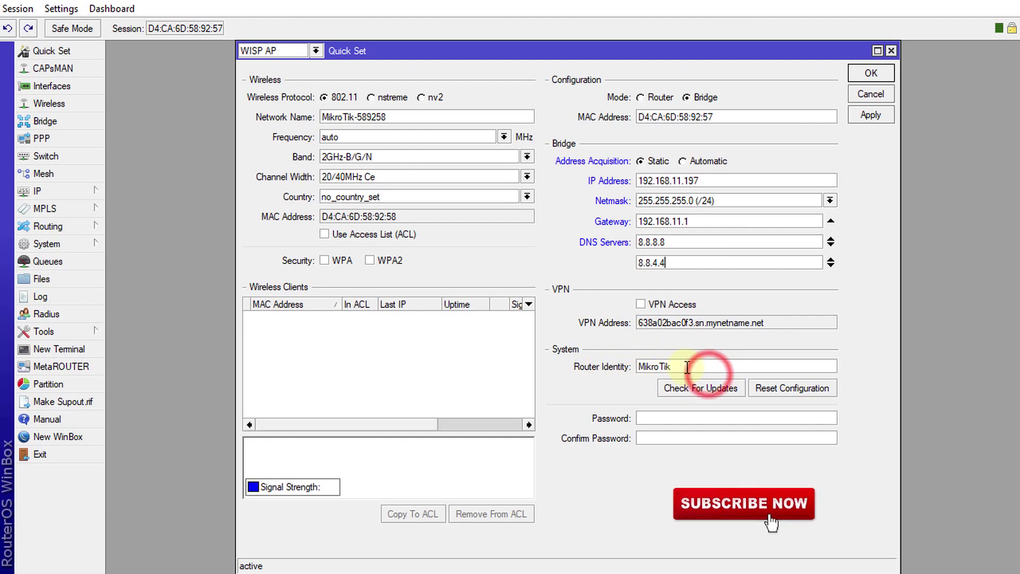
left_click_drag(687, 367, 607, 368)
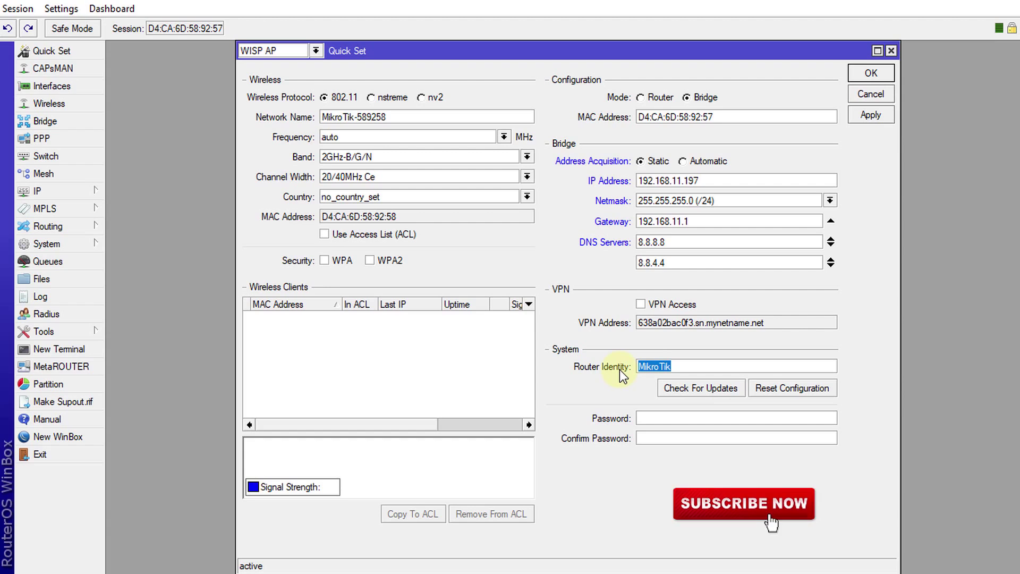
key("Right")
double_click(690, 362)
key("BackSpace")
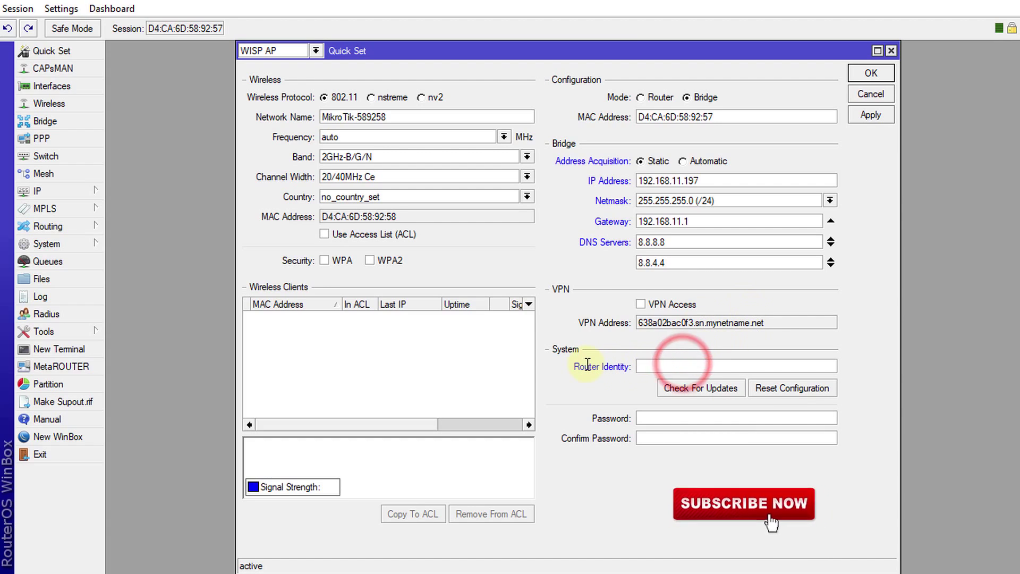
type("BaseB")
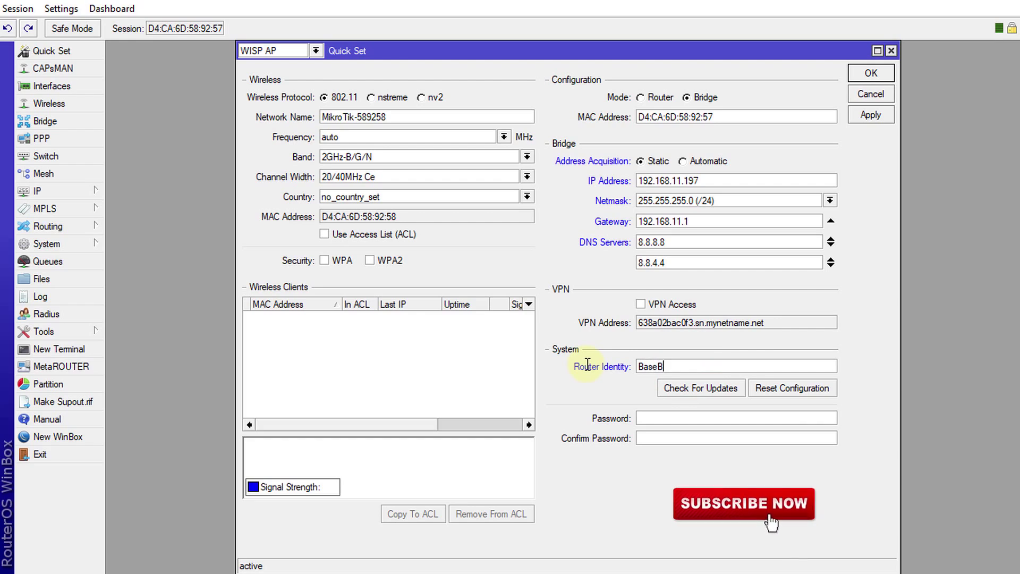
type("ox AP")
Enter the admin password in the Password field and confirm it.
left_click(668, 419)
type("********")
key("Tab")
type("********")
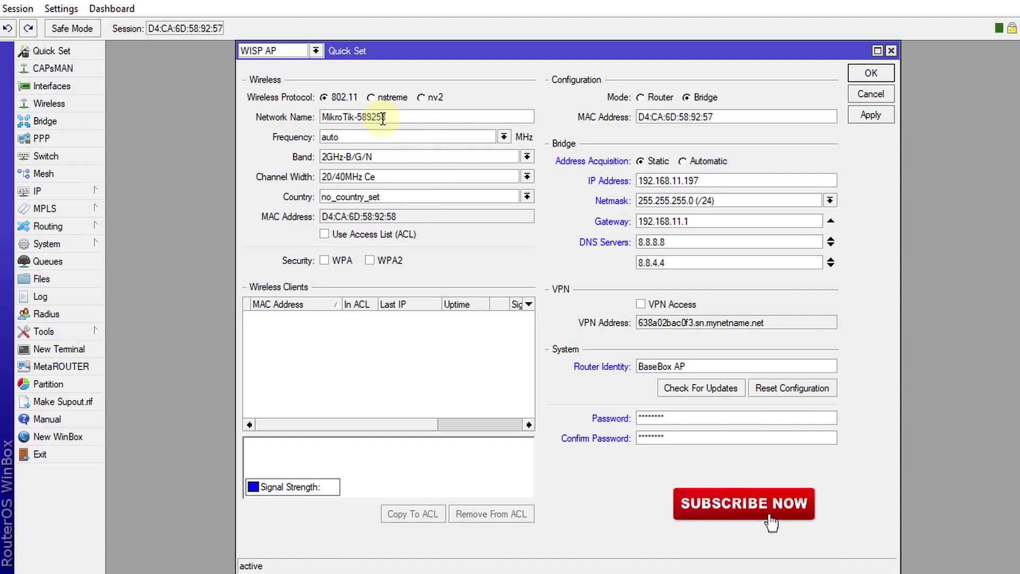
Change the Network Name field from MikroTik-589258 to TKSJA.
double_click(400, 117)
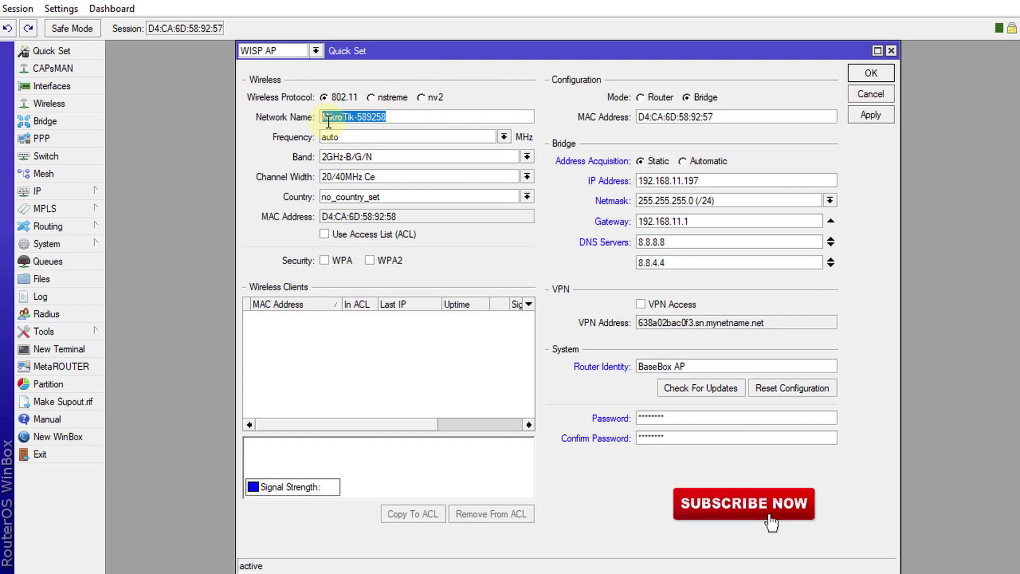
key("BackSpace")
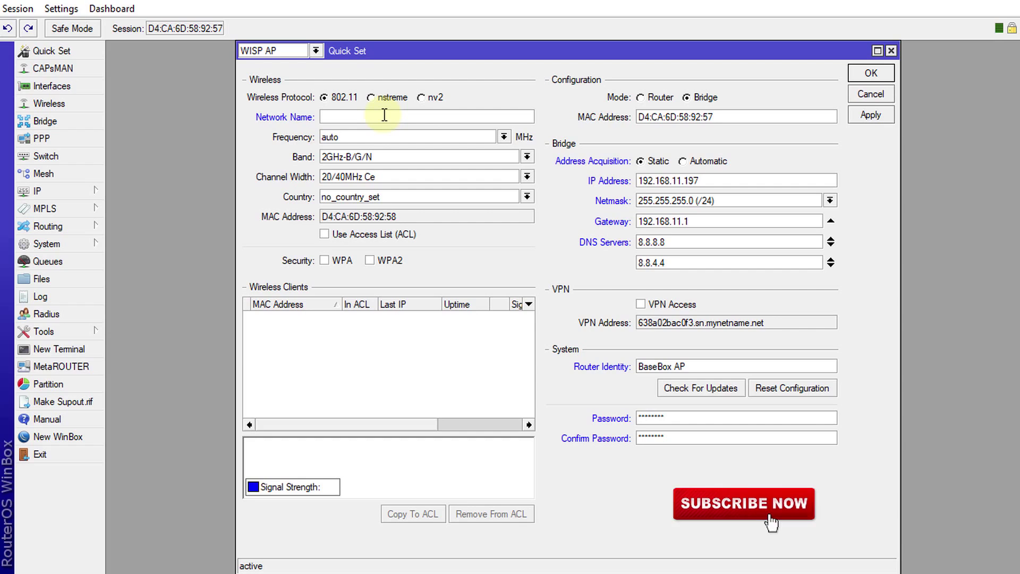
type("TKSJA")
Enable WPA2 security and enter a Wi-Fi password, leaving it masked.
left_click(369, 261)
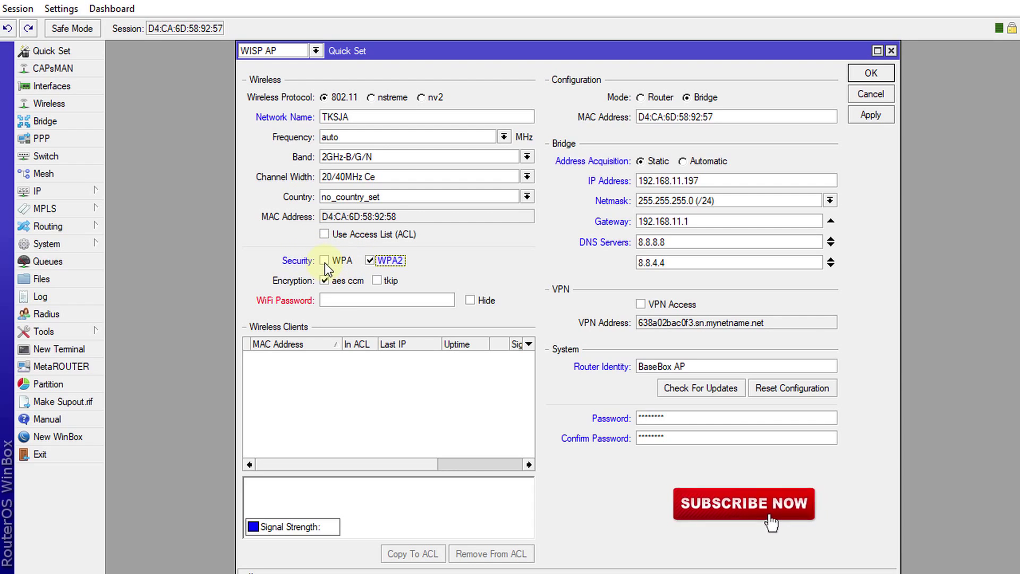
left_click(336, 303)
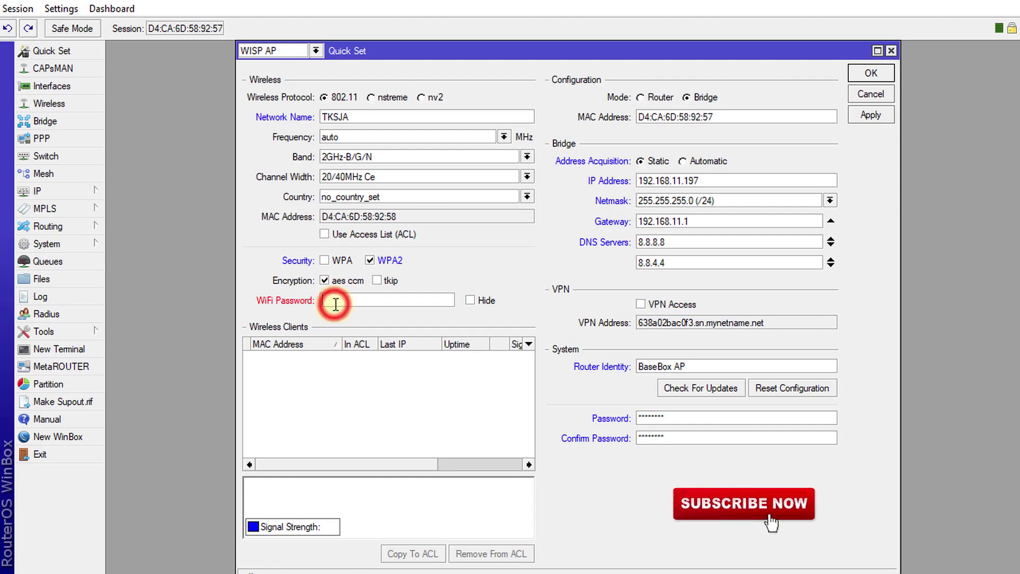
type("sss")
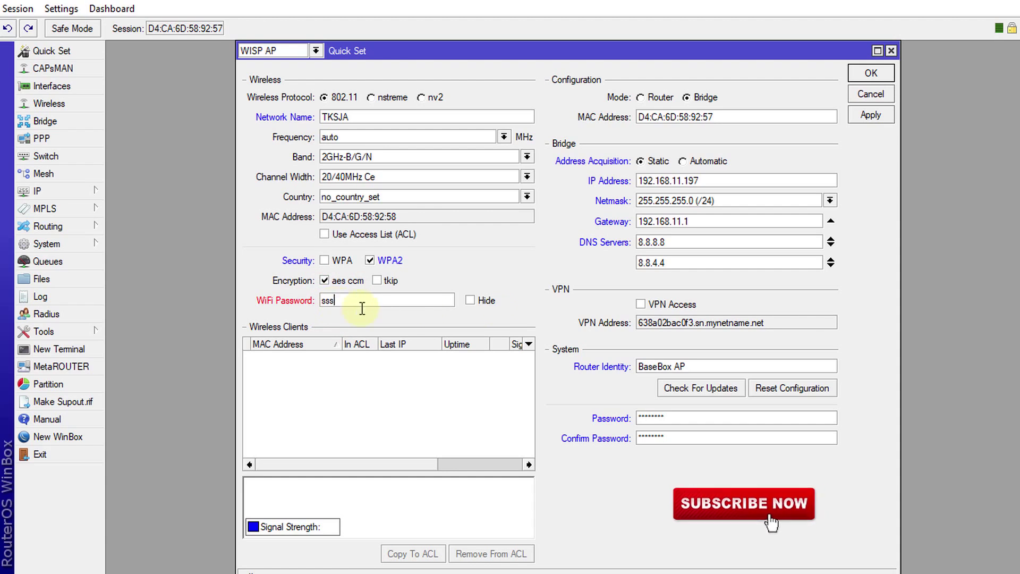
type("ssssss")
left_click(472, 303)
left_click(474, 303)
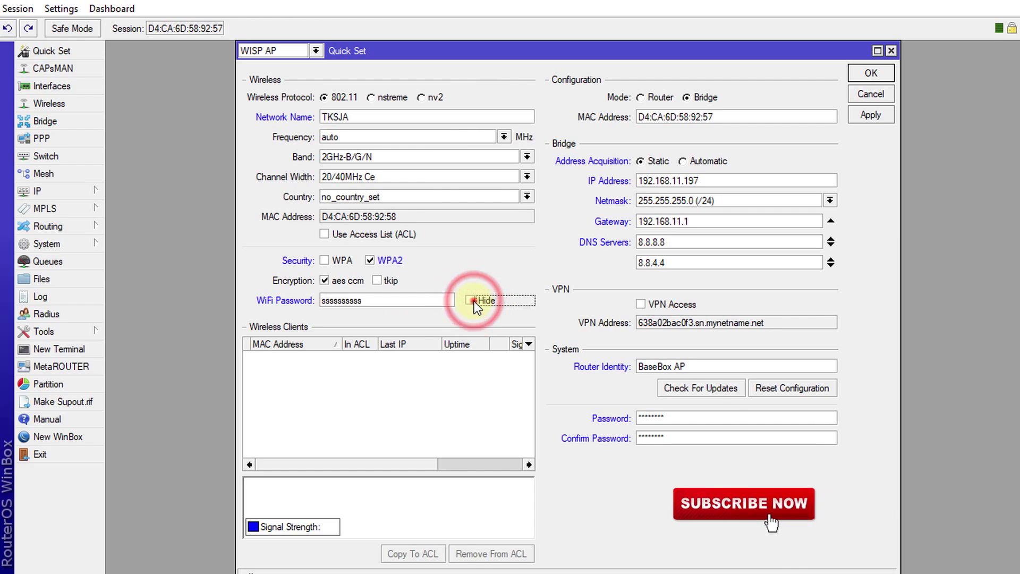
left_click(474, 301)
left_click(473, 301)
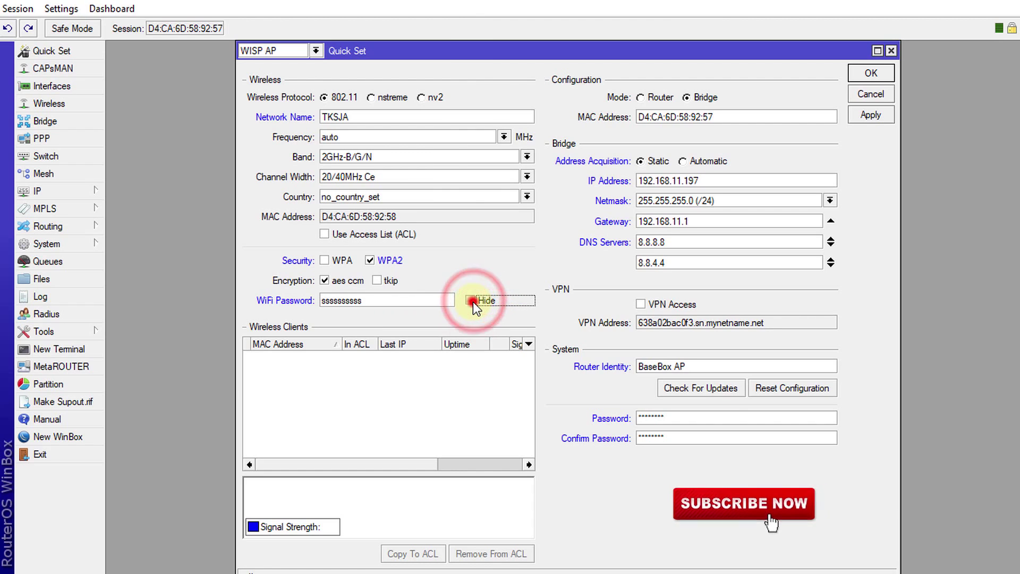
left_click(472, 302)
Re-enter the Wi-Fi password, apply the Quick Set settings and close with OK.
left_click_drag(426, 299, 210, 298)
key("BackSpace")
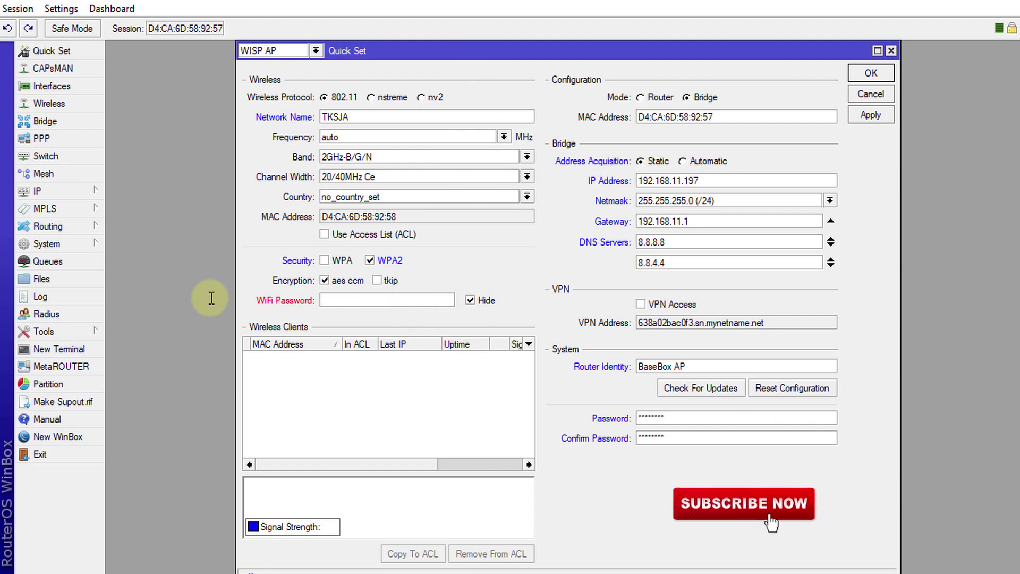
type("sssss")
key("BackSpace")
key("BackSpace")
key("BackSpace")
key("BackSpace")
key("BackSpace")
type("ssssssss")
left_click(874, 119)
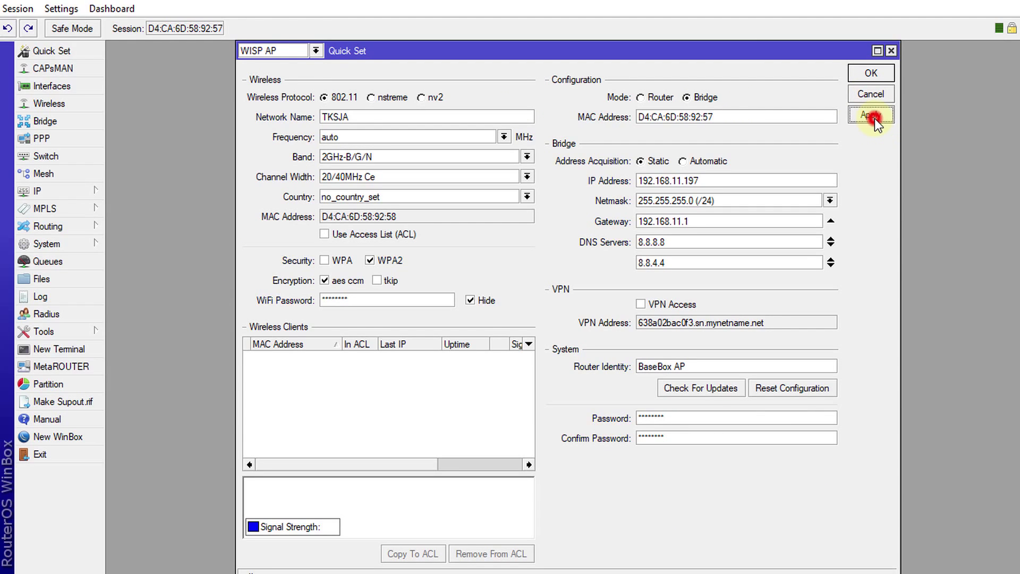
left_click(869, 74)
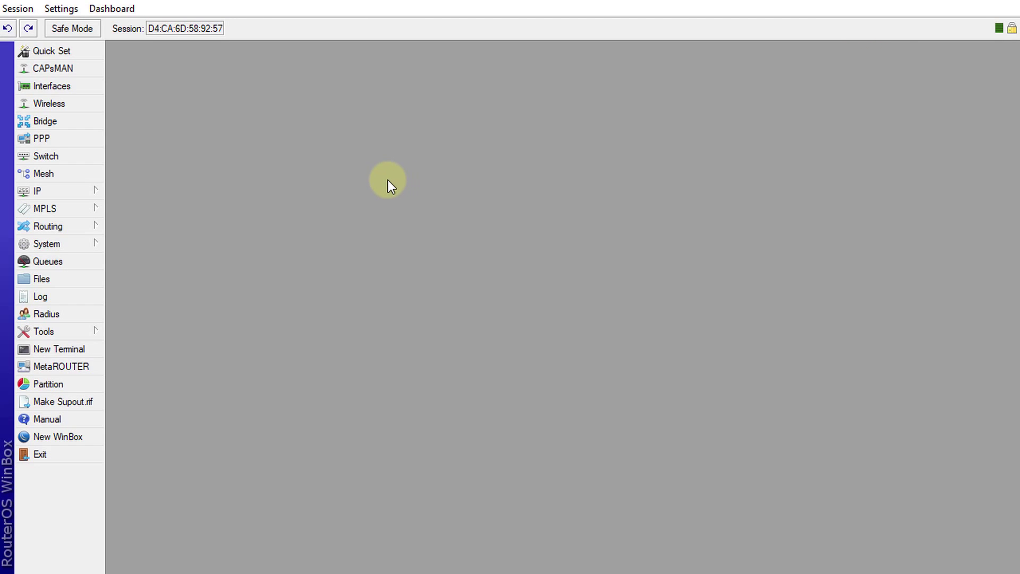
left_click(79, 192)
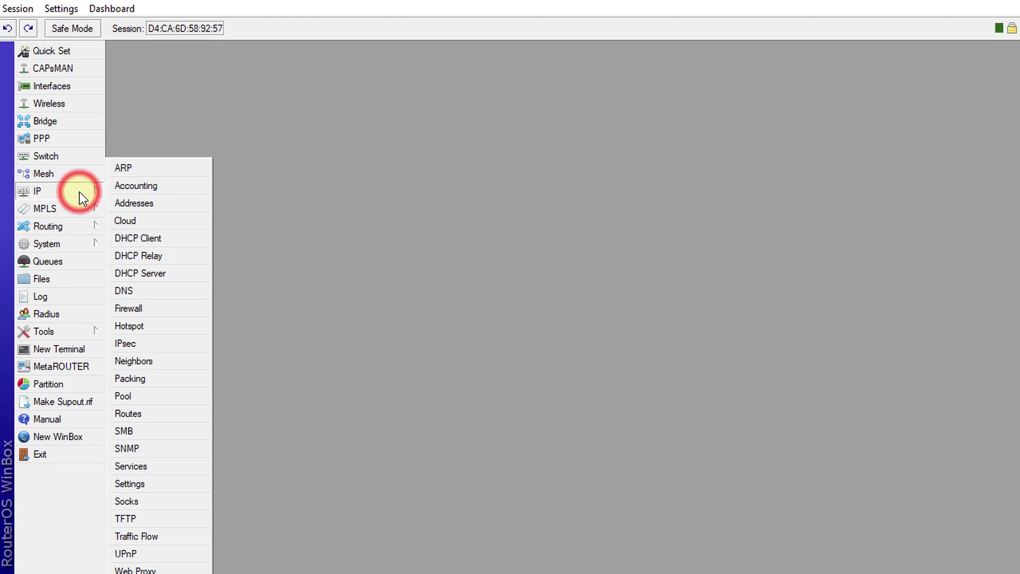
left_click(179, 272)
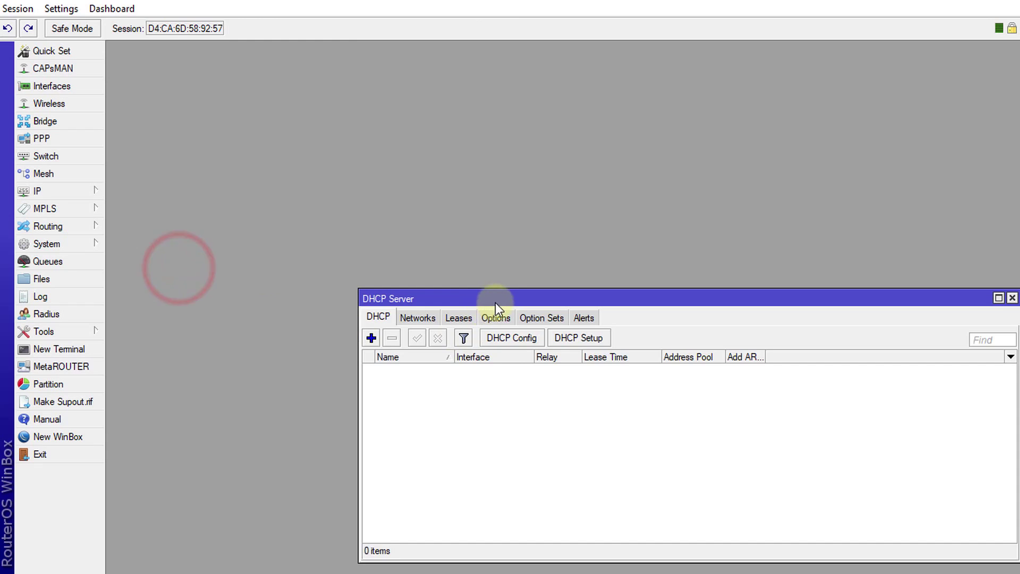
left_click_drag(495, 302, 362, 131)
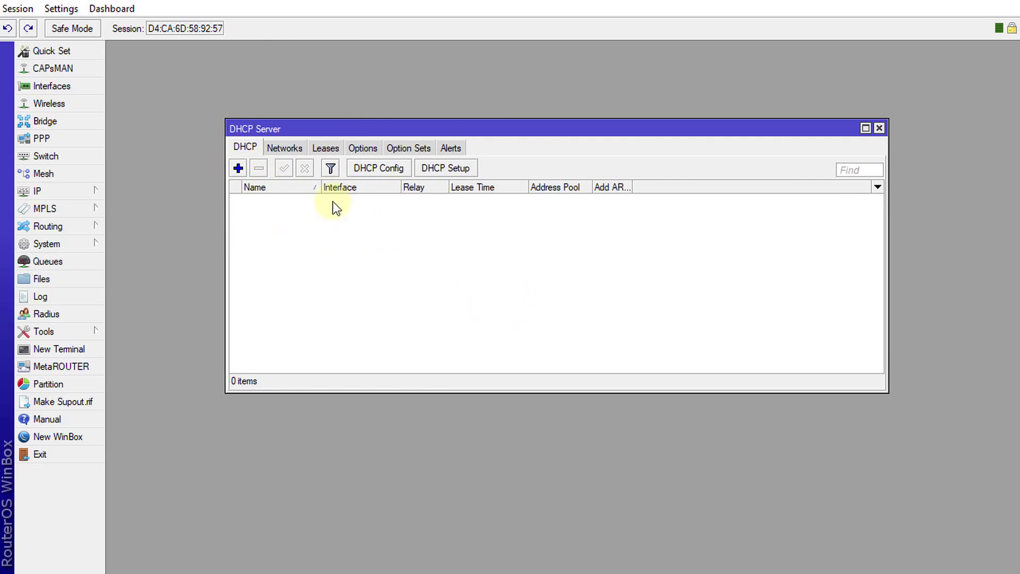
left_click(283, 149)
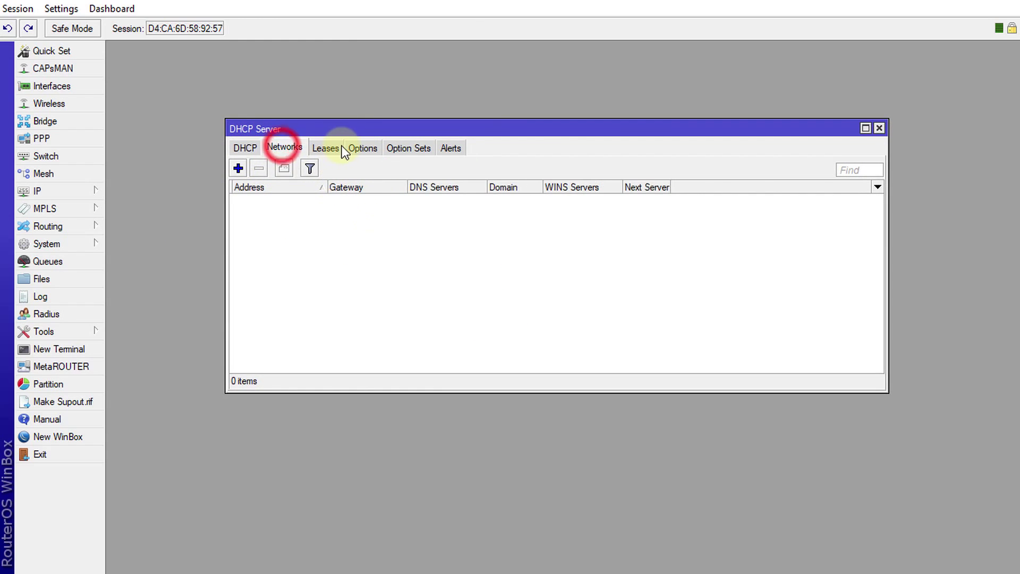
left_click(326, 147)
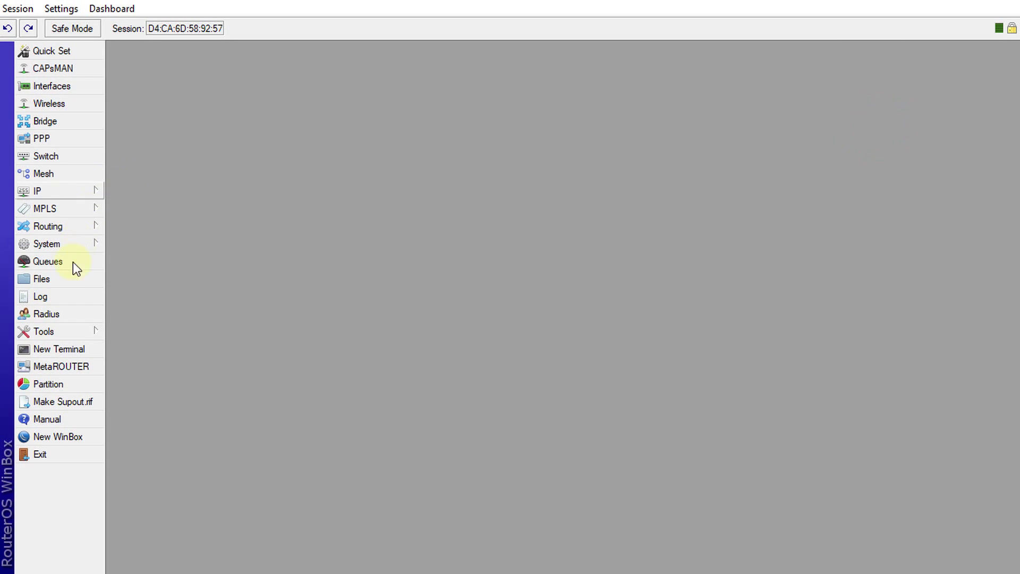
left_click(79, 243)
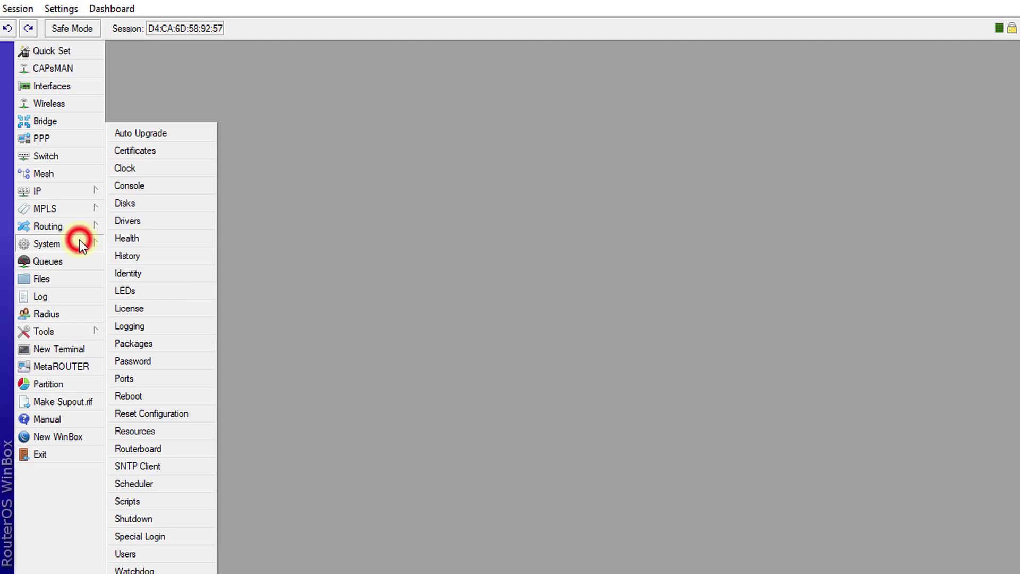
left_click(163, 343)
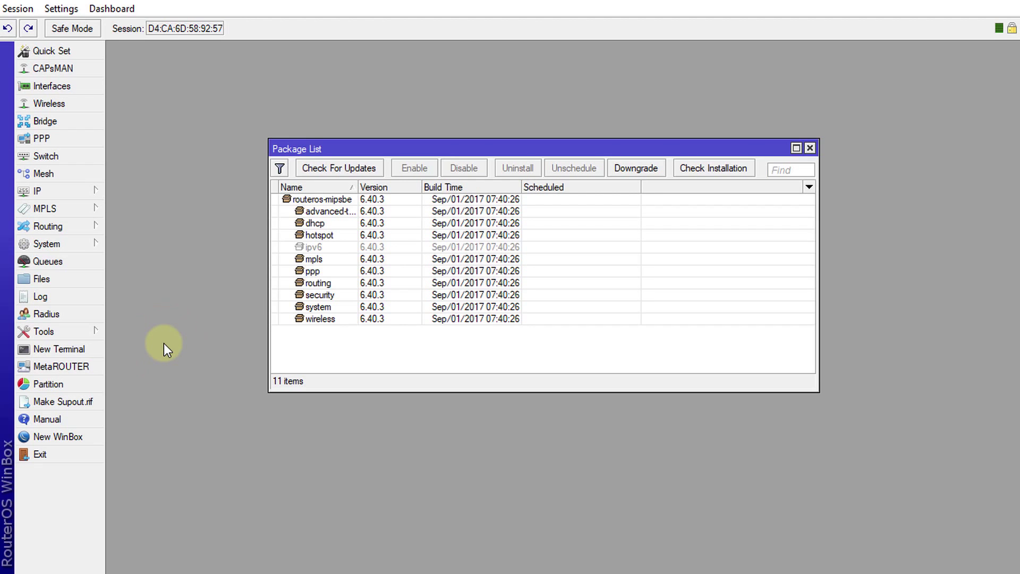
left_click(348, 171)
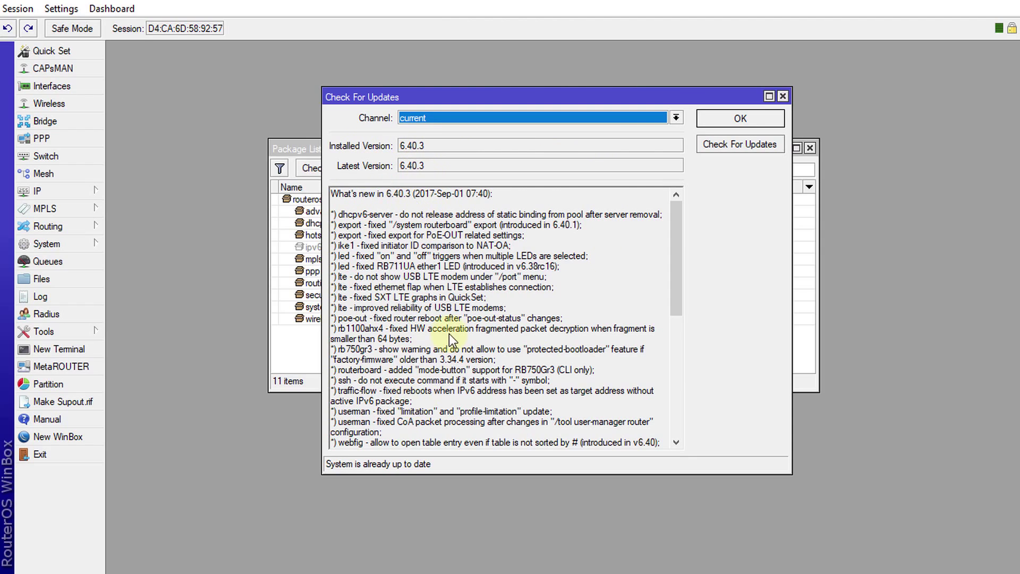
scroll(423, 258, "down", 10)
scroll(425, 287, "up", 10)
left_click(732, 119)
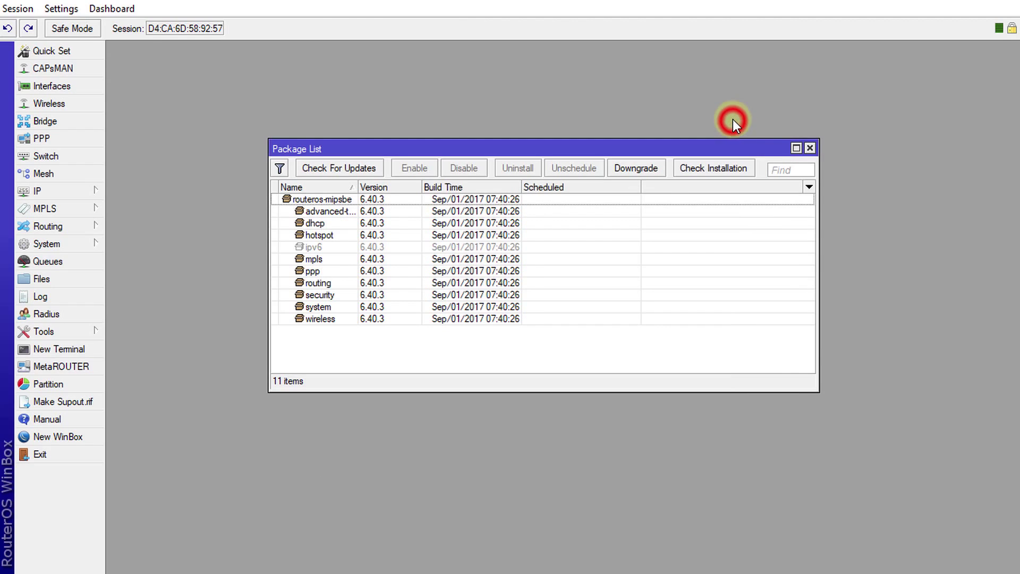
left_click(810, 148)
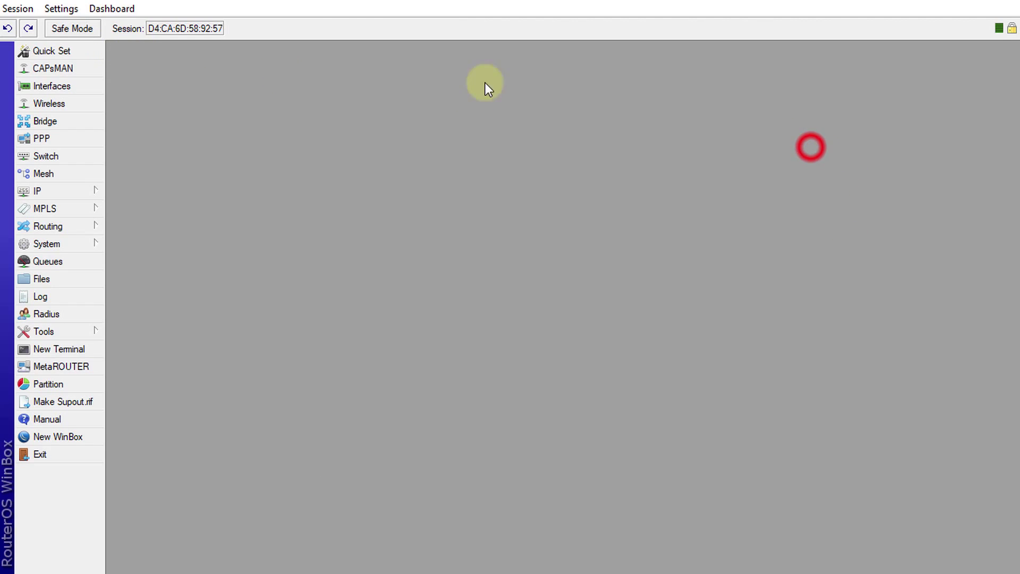
Open Wireless Tables, check the Interfaces list, then view the Registration tab's connected clients.
left_click(76, 105)
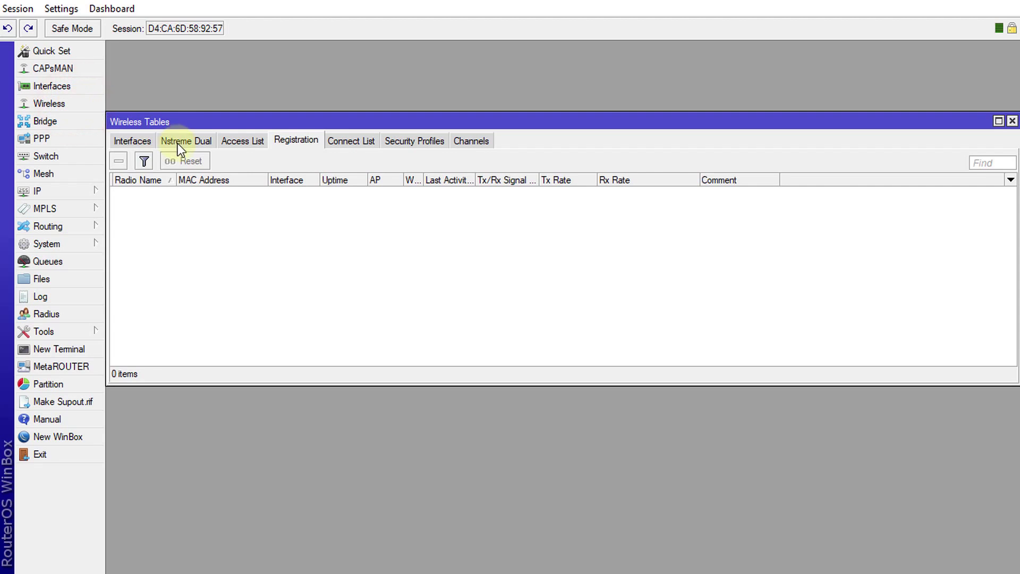
left_click(136, 143)
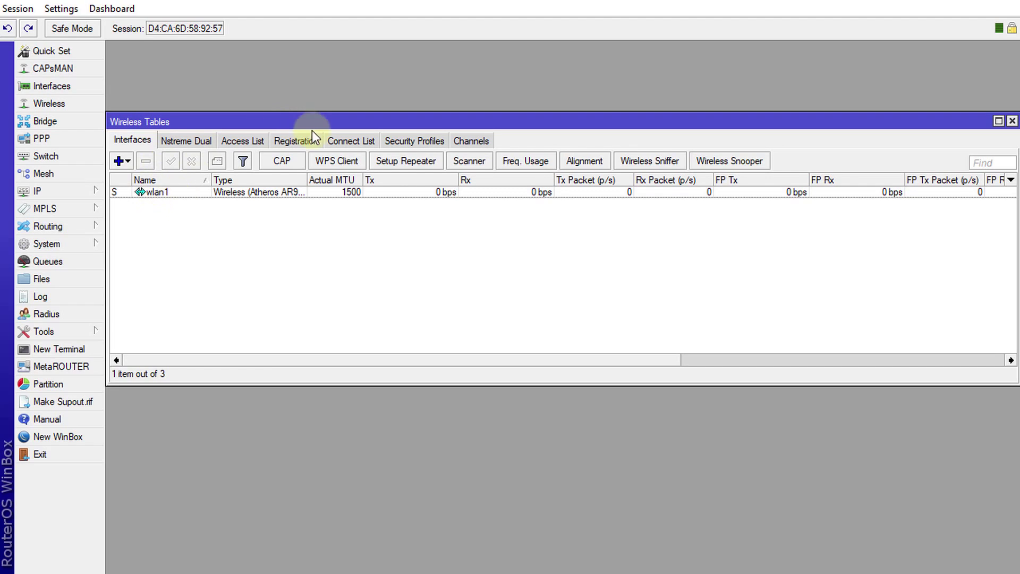
left_click(299, 140)
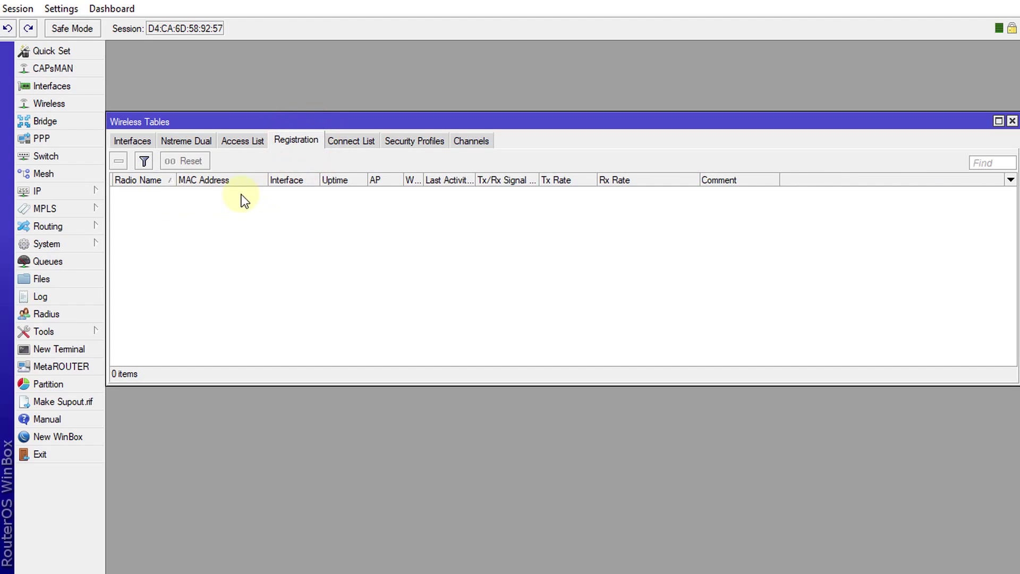